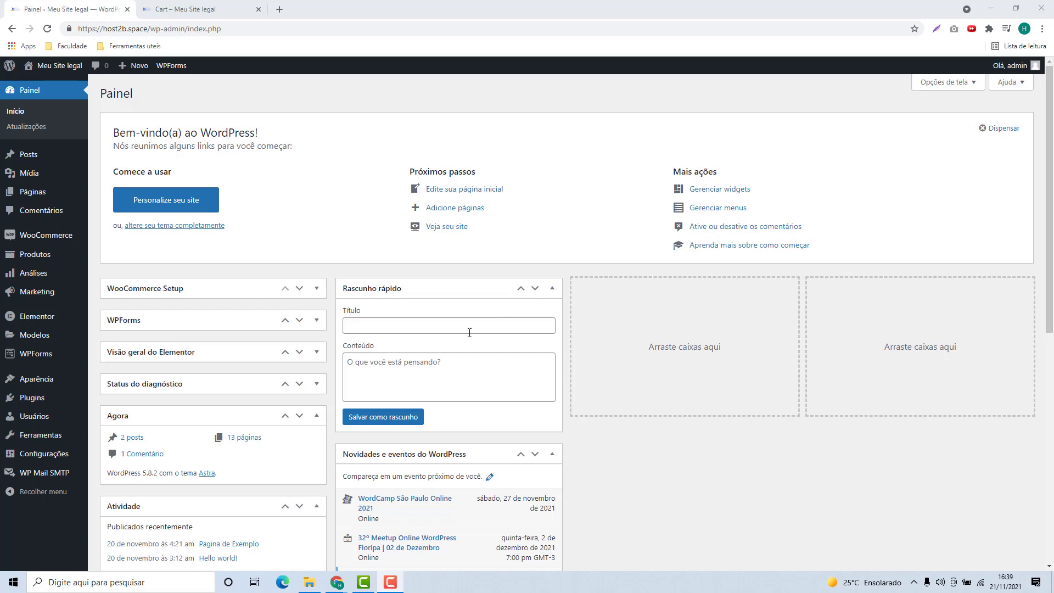
- Search the plugin directory for 'pix', then install and activate Pix para WooCommerce by InCuca Tech
{"action": "left_click", "coordinate": [29, 402]}
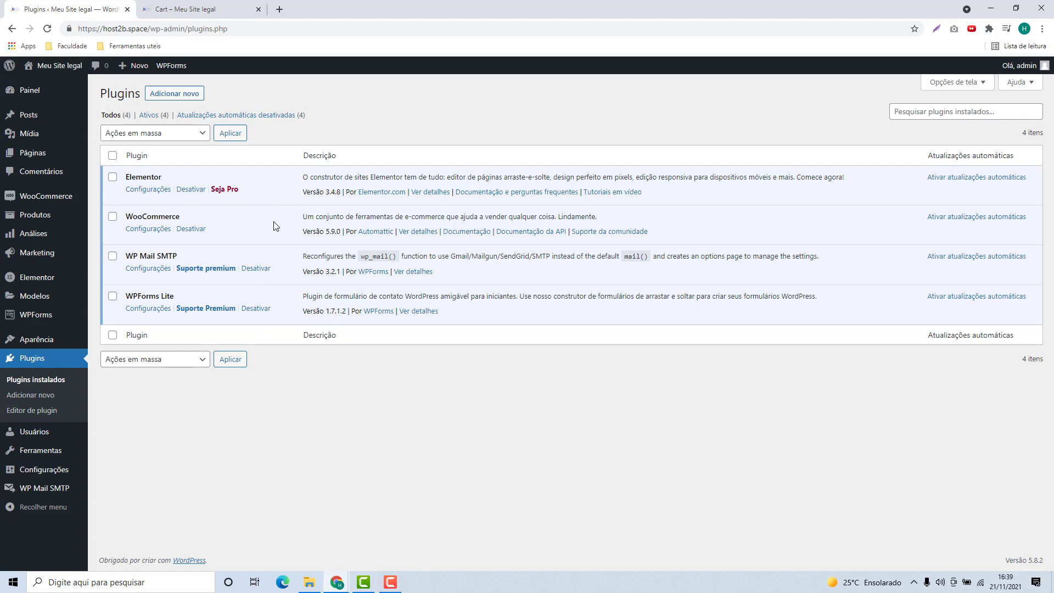
{"action": "left_click", "coordinate": [176, 99]}
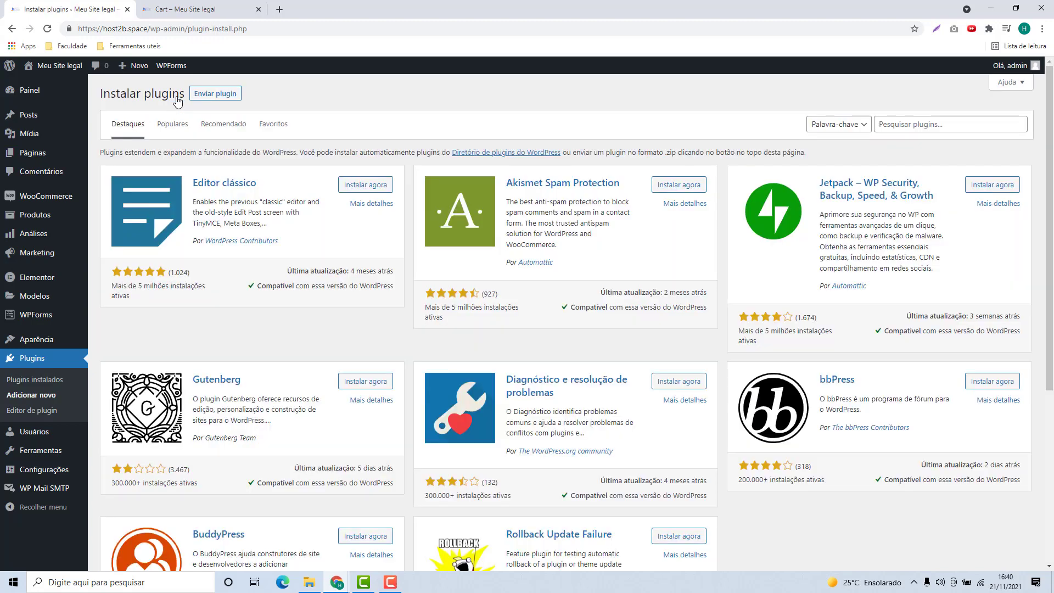
{"action": "left_click", "coordinate": [887, 127]}
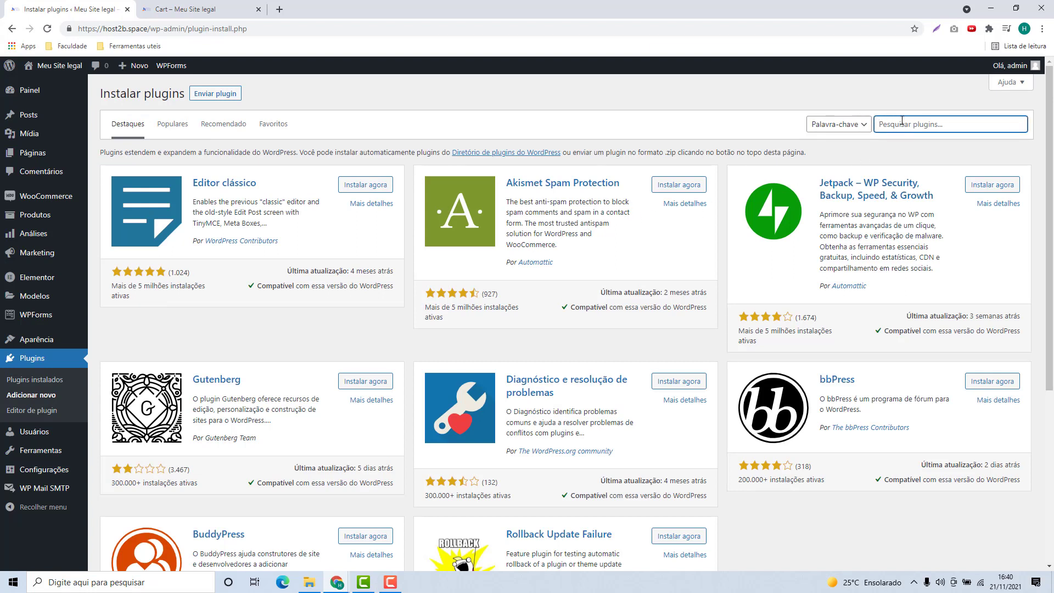
{"action": "type", "text": "pl"}
{"action": "type", "text": "x"}
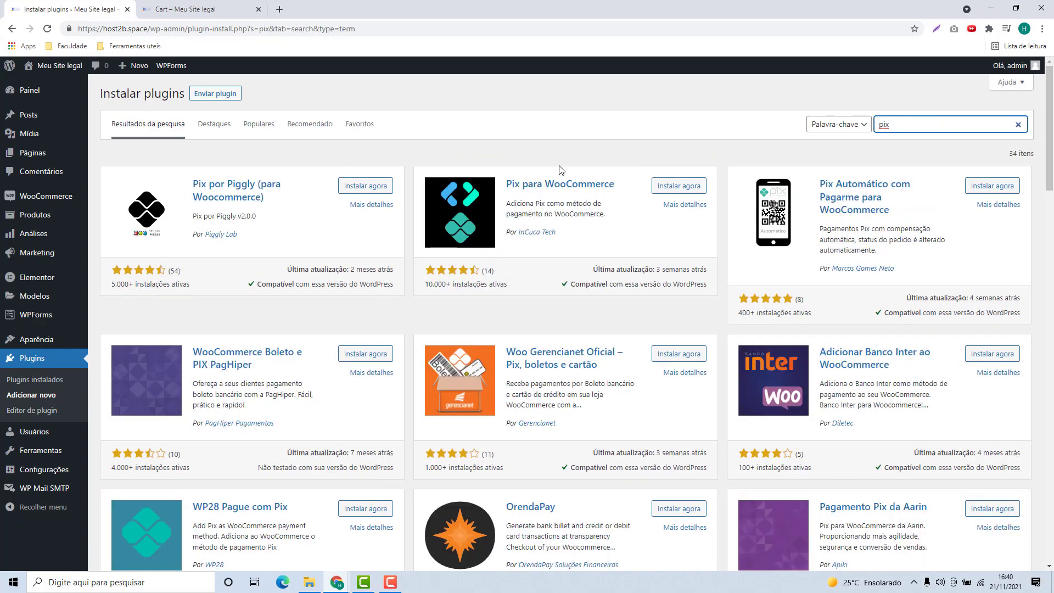
{"action": "scroll", "coordinate": [404, 192], "scroll_direction": "down", "scroll_amount": 10}
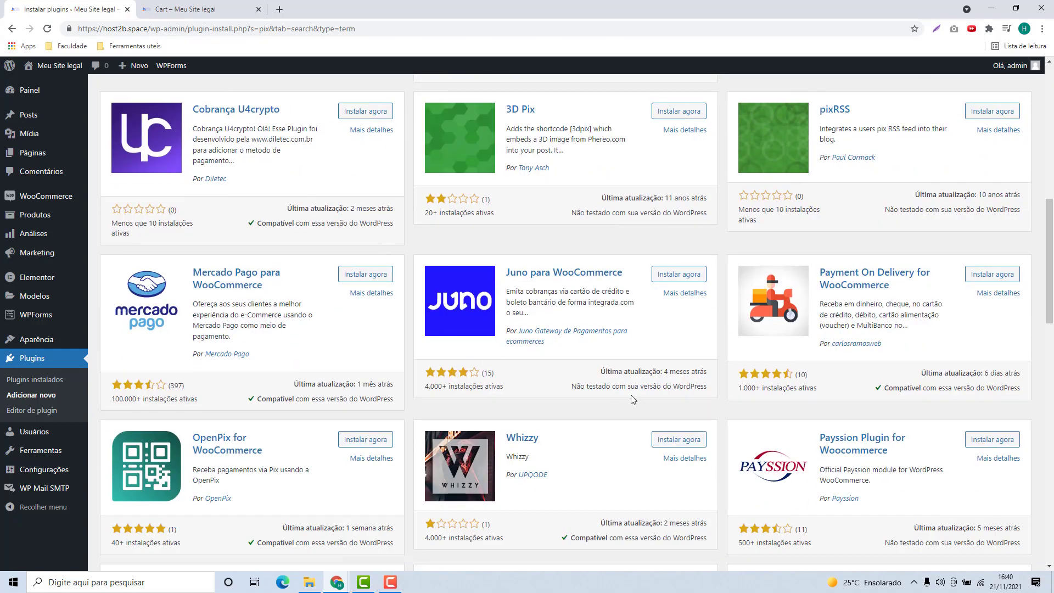
{"action": "scroll", "coordinate": [631, 385], "scroll_direction": "up", "scroll_amount": 10}
{"action": "scroll", "coordinate": [606, 377], "scroll_direction": "up", "scroll_amount": 1}
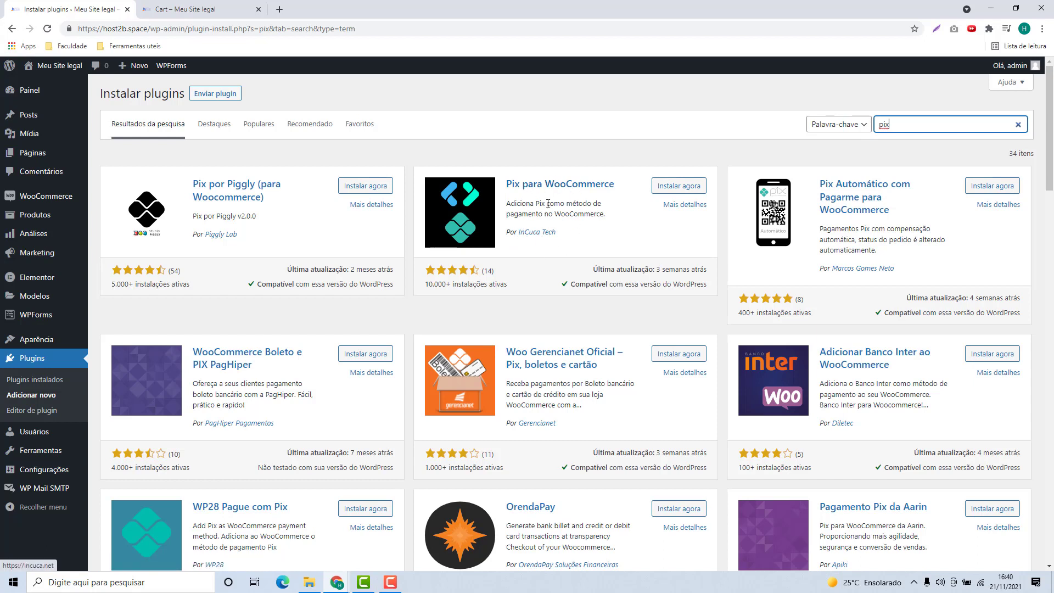
{"action": "left_click", "coordinate": [668, 190]}
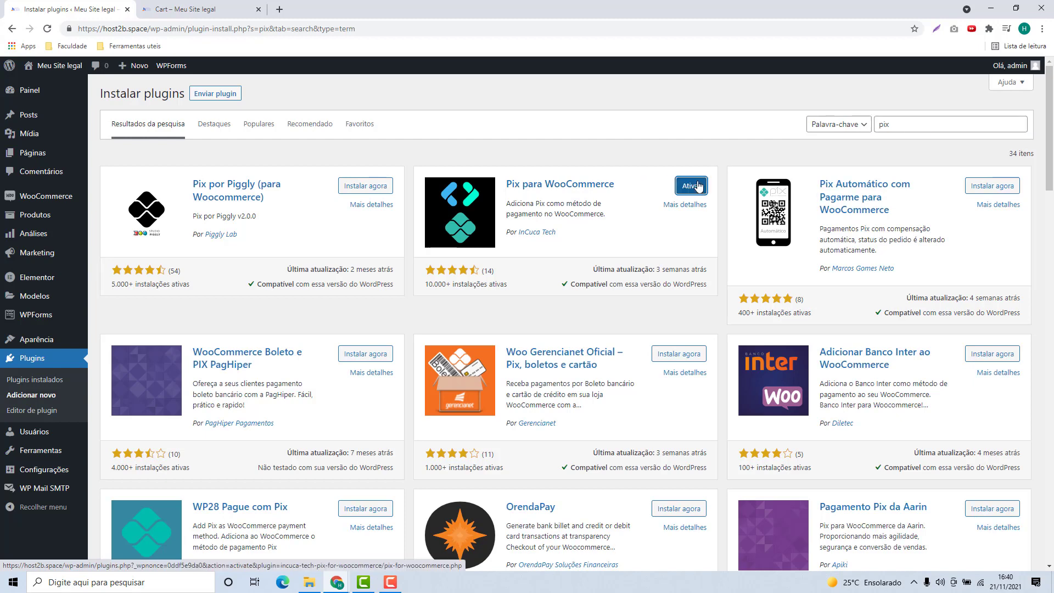
{"action": "left_click", "coordinate": [692, 192]}
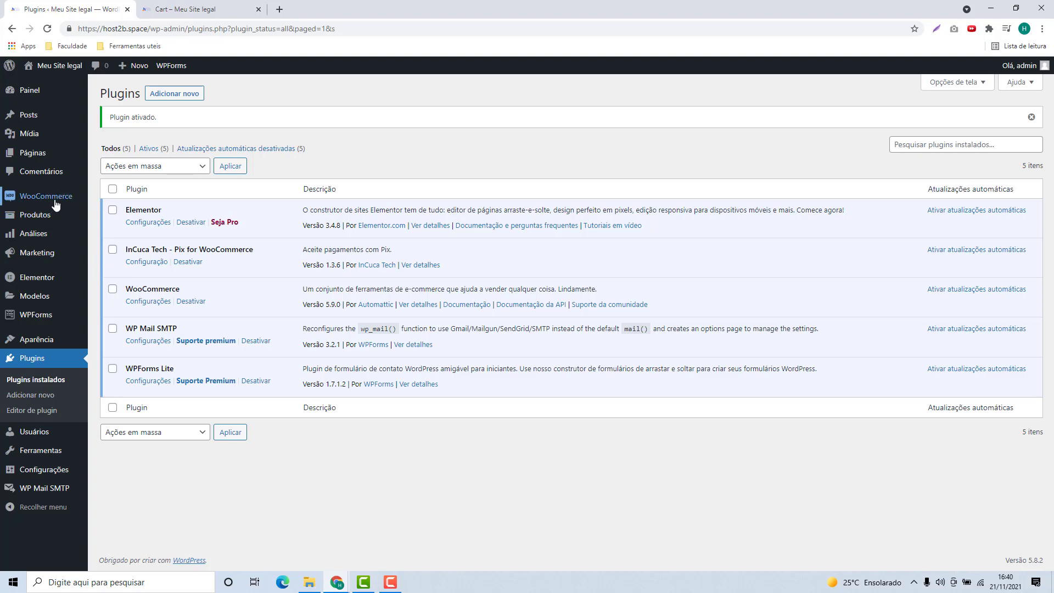
- Open the WooCommerce Pagamentos settings, where 'Pix – Faça um Pix' is listed as enabled
{"action": "mouse_move", "coordinate": [37, 202]}
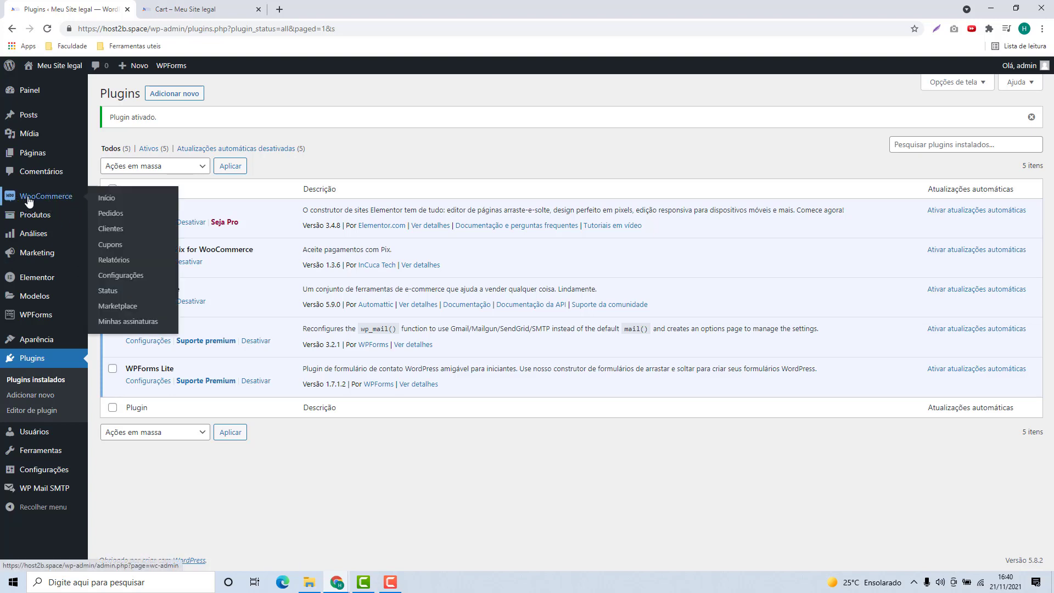
{"action": "left_click", "coordinate": [116, 280]}
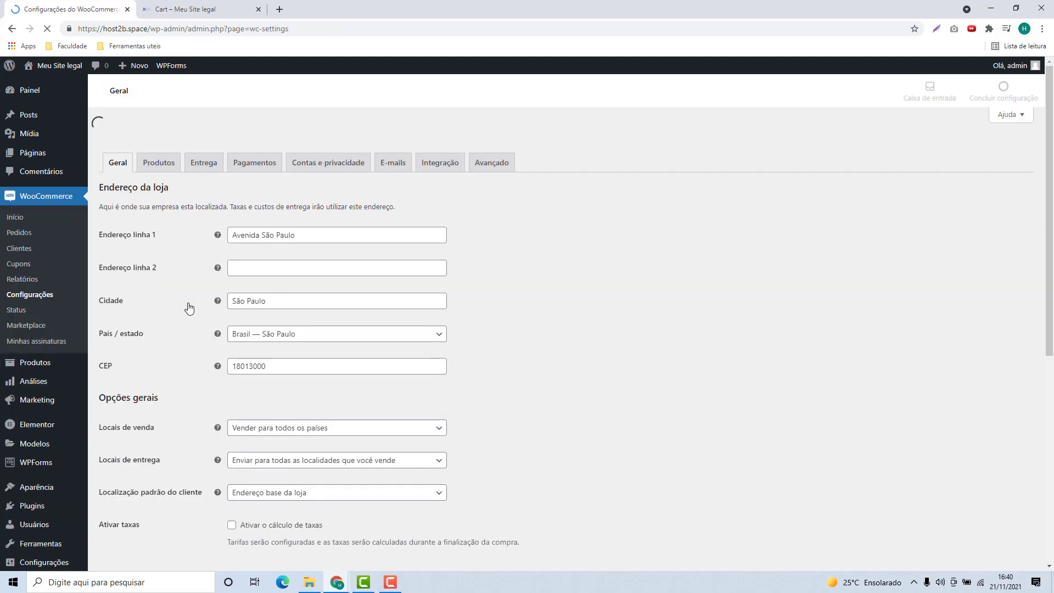
{"action": "left_click", "coordinate": [253, 151]}
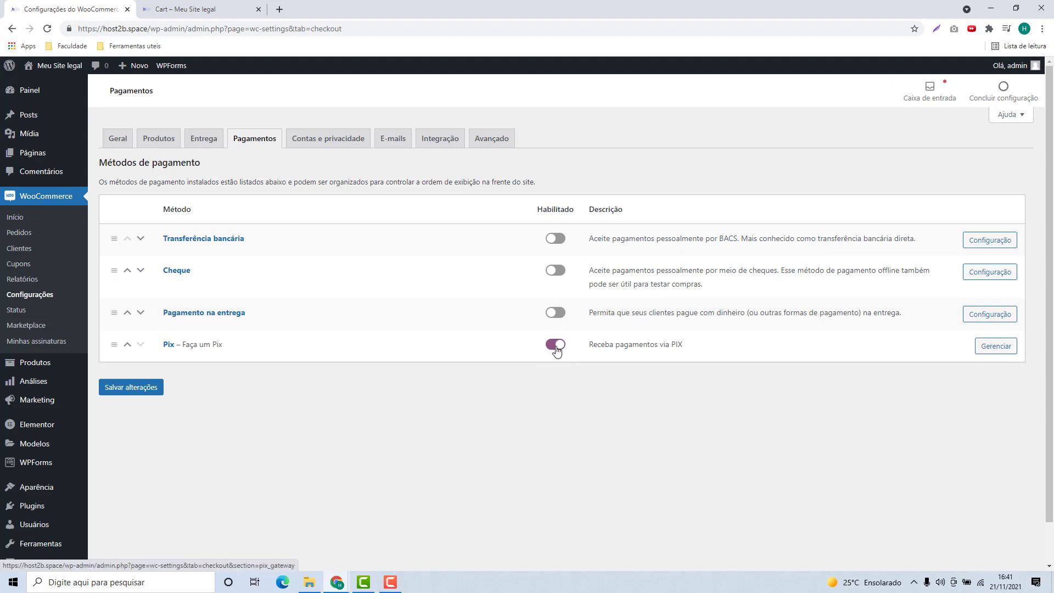
- Open the Pix gateway's settings and review its 'Faça um Pix' checkout description and Integração fields
{"action": "left_click", "coordinate": [995, 347]}
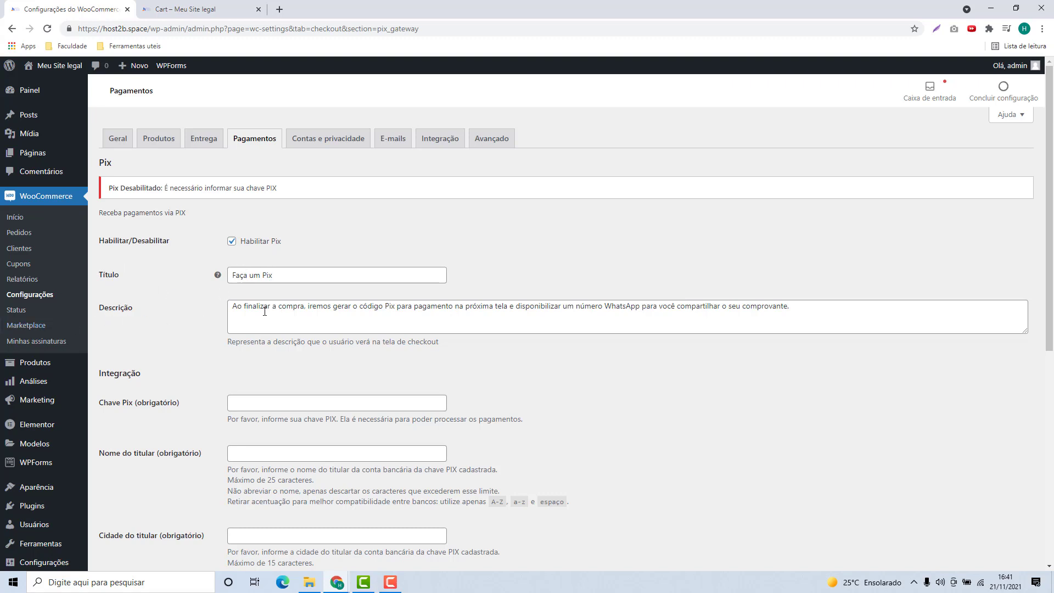
{"action": "left_click_drag", "start_coordinate": [235, 307], "coordinate": [818, 340]}
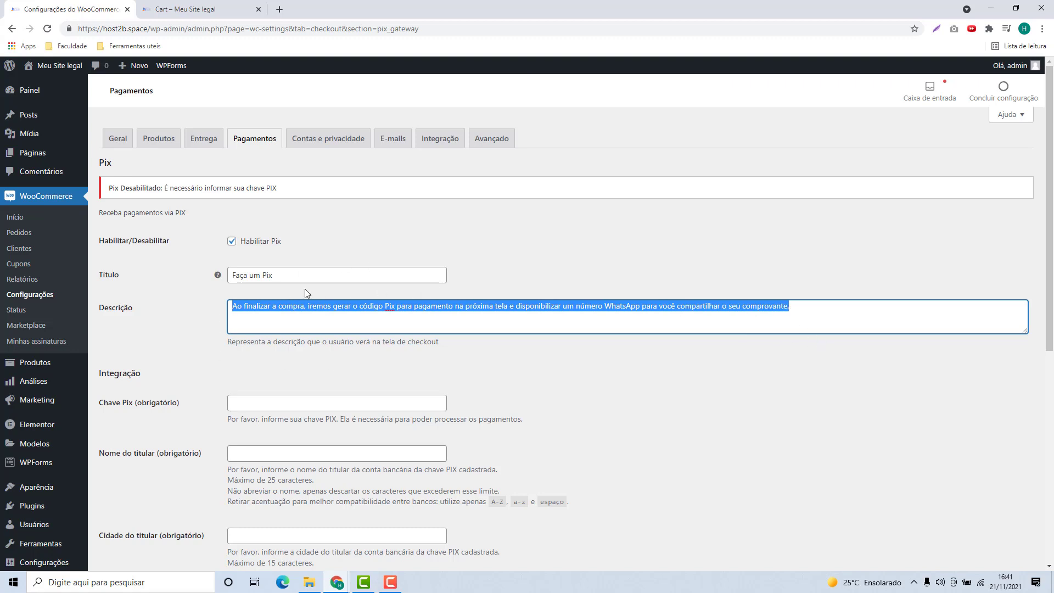
{"action": "left_click", "coordinate": [279, 316]}
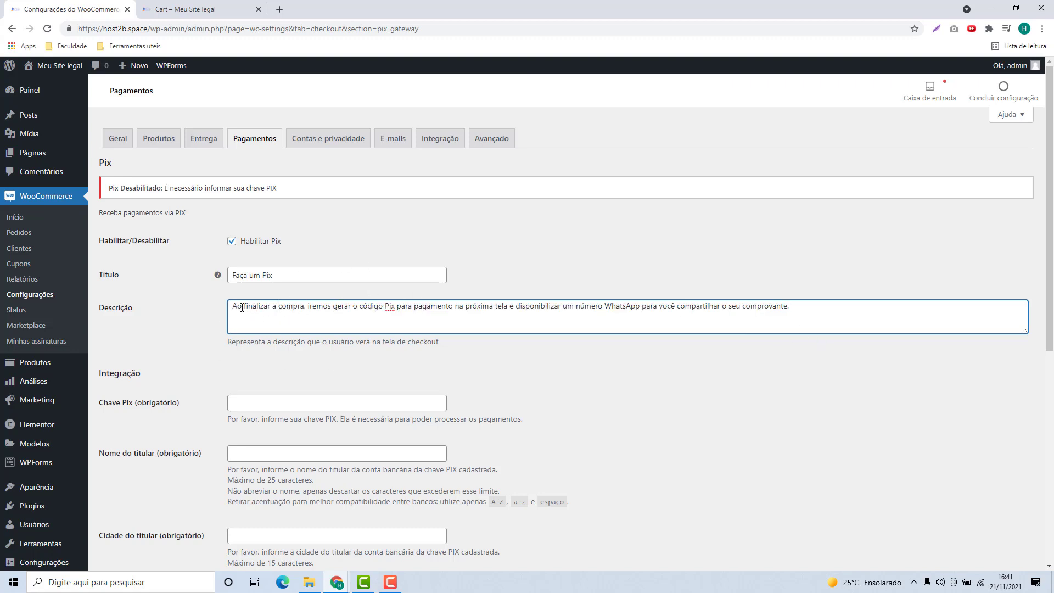
{"action": "left_click_drag", "start_coordinate": [264, 307], "coordinate": [818, 317]}
{"action": "left_click", "coordinate": [817, 317]}
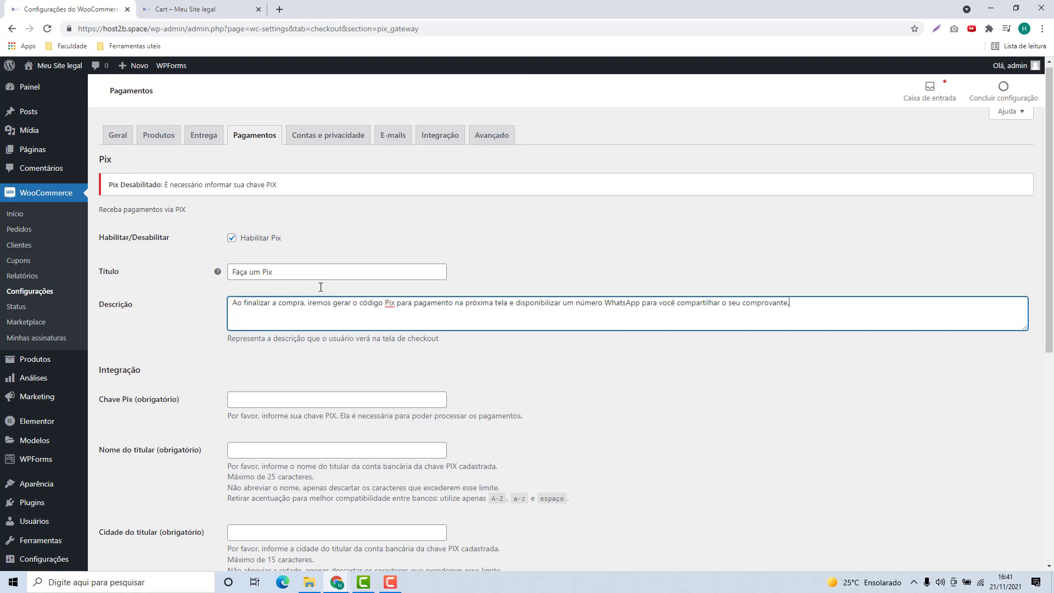
{"action": "scroll", "coordinate": [307, 282], "scroll_direction": "down", "scroll_amount": 2}
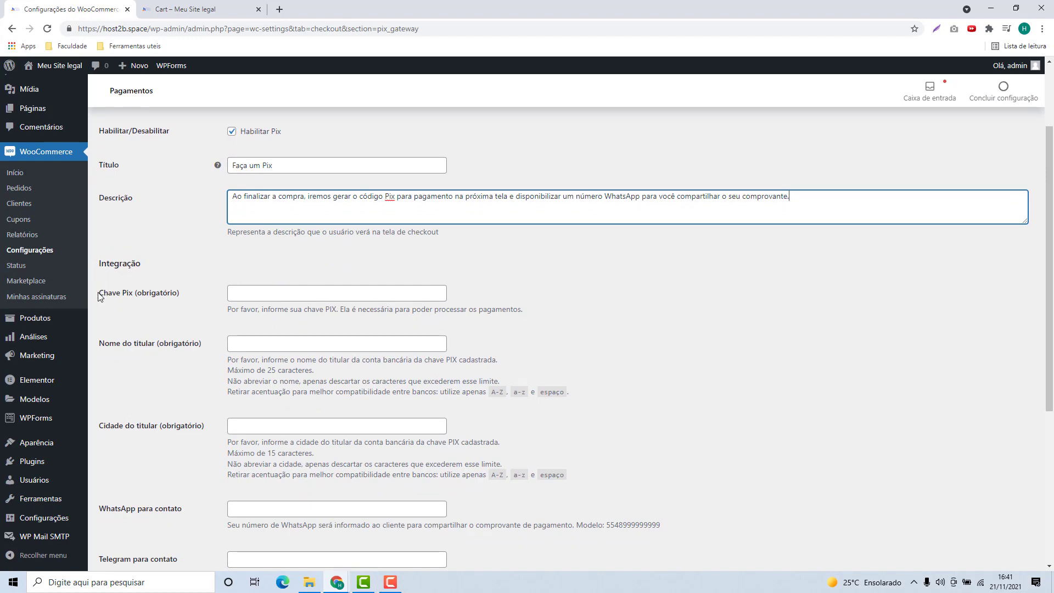
- Enter an e-mail address as the Pix key, the account holder's name, and holder city São Paulo
{"action": "left_click_drag", "start_coordinate": [100, 295], "coordinate": [135, 296]}
{"action": "left_click", "coordinate": [256, 297]}
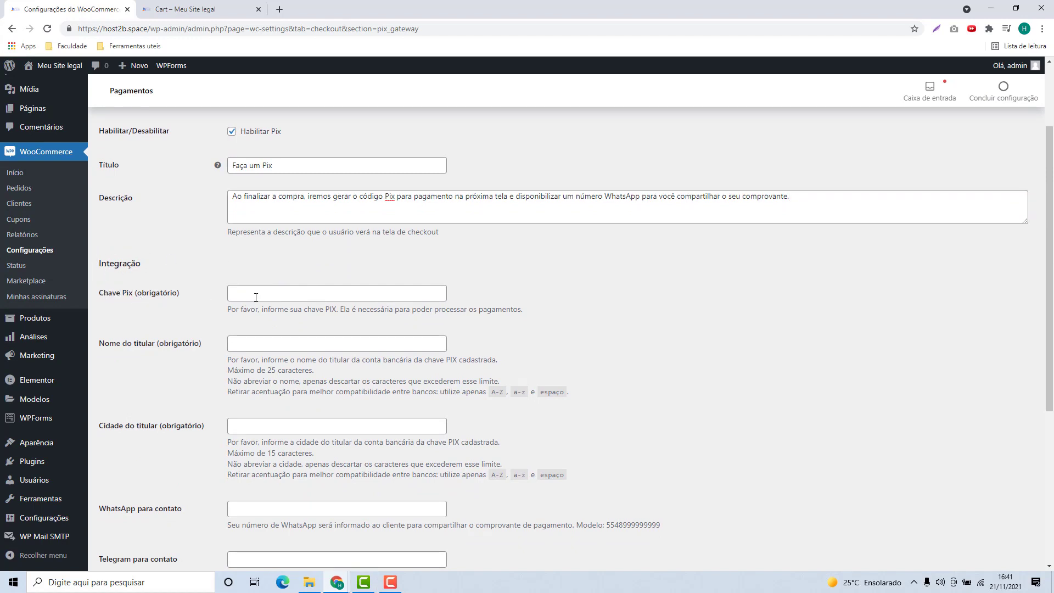
{"action": "left_click", "coordinate": [258, 294]}
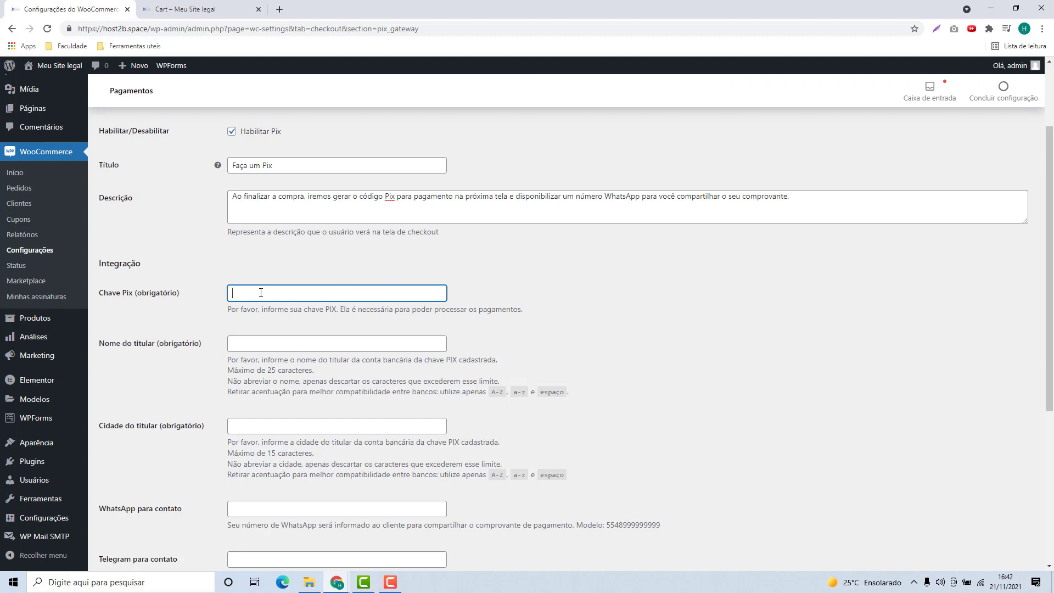
{"action": "left_click", "coordinate": [252, 344]}
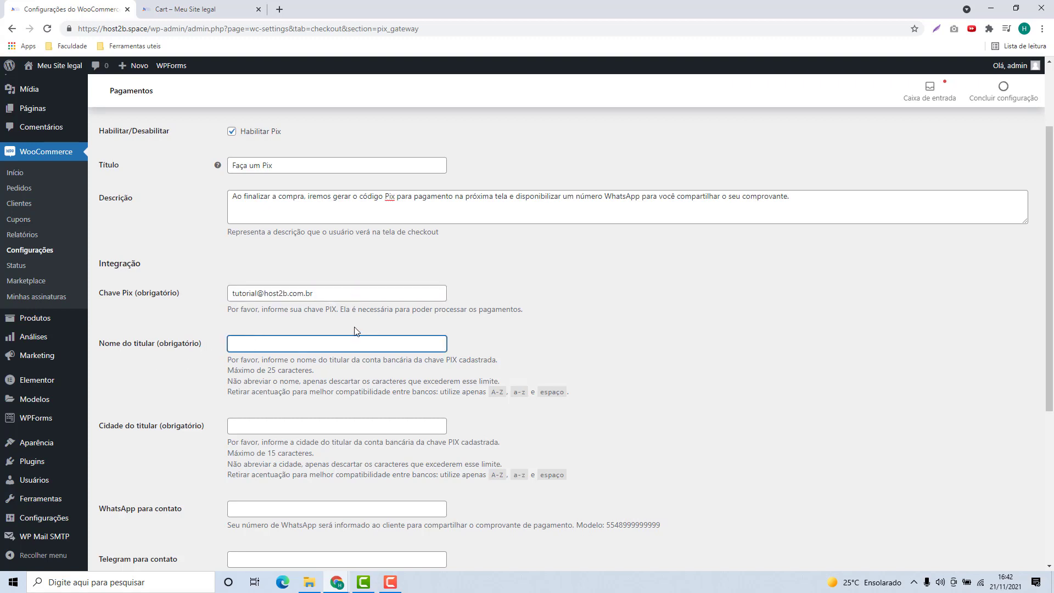
{"action": "type", "text": "Fernando"}
{"action": "scroll", "coordinate": [275, 337], "scroll_direction": "down", "scroll_amount": 2}
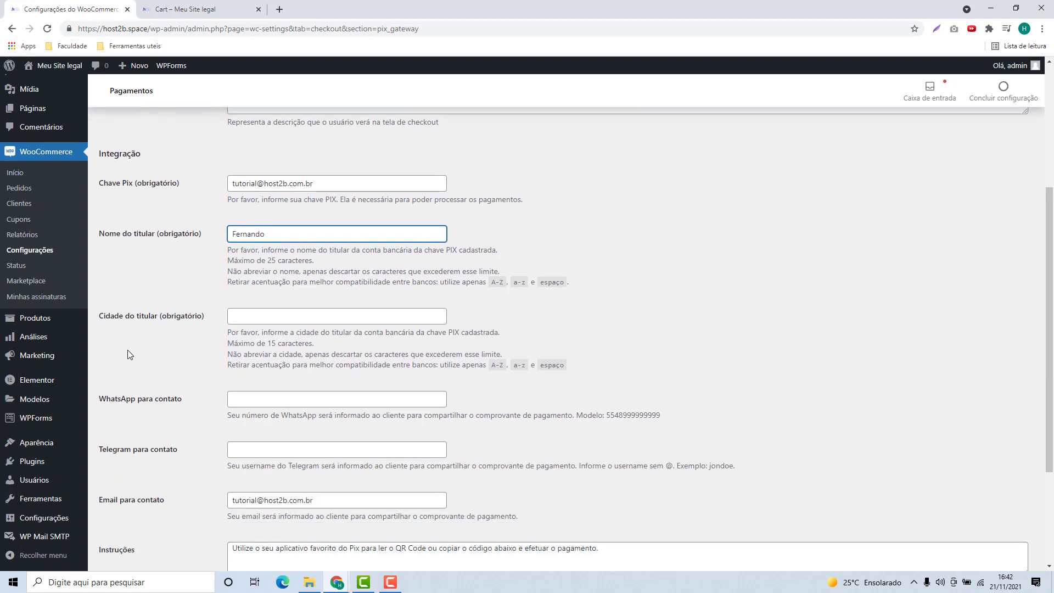
{"action": "left_click", "coordinate": [356, 320]}
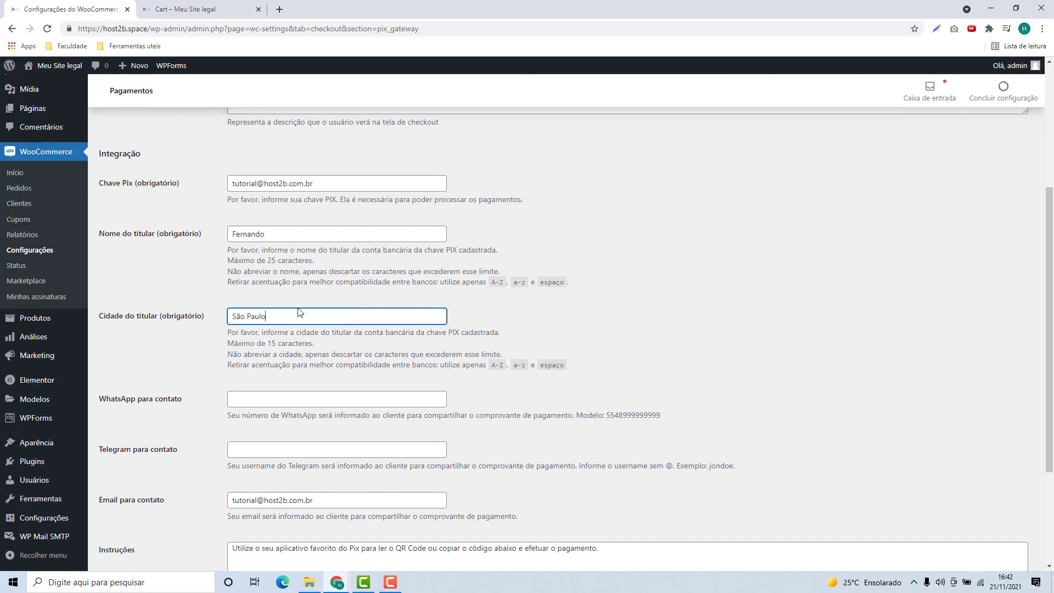
{"action": "left_click", "coordinate": [207, 356]}
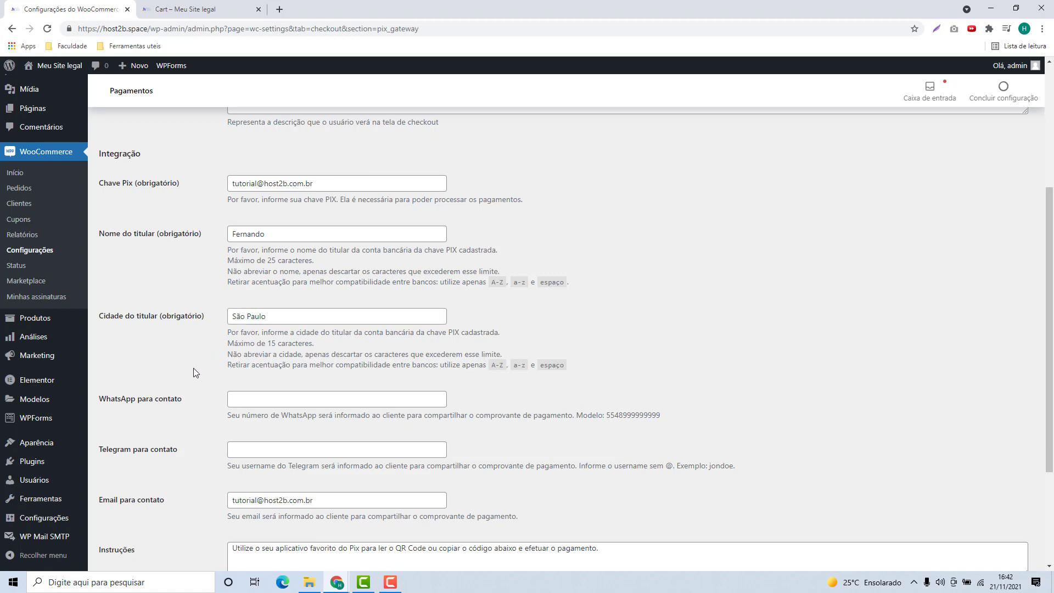
- Review the contact e-mail and payment instructions, then save the Pix settings
{"action": "scroll", "coordinate": [193, 368], "scroll_direction": "down", "scroll_amount": 2}
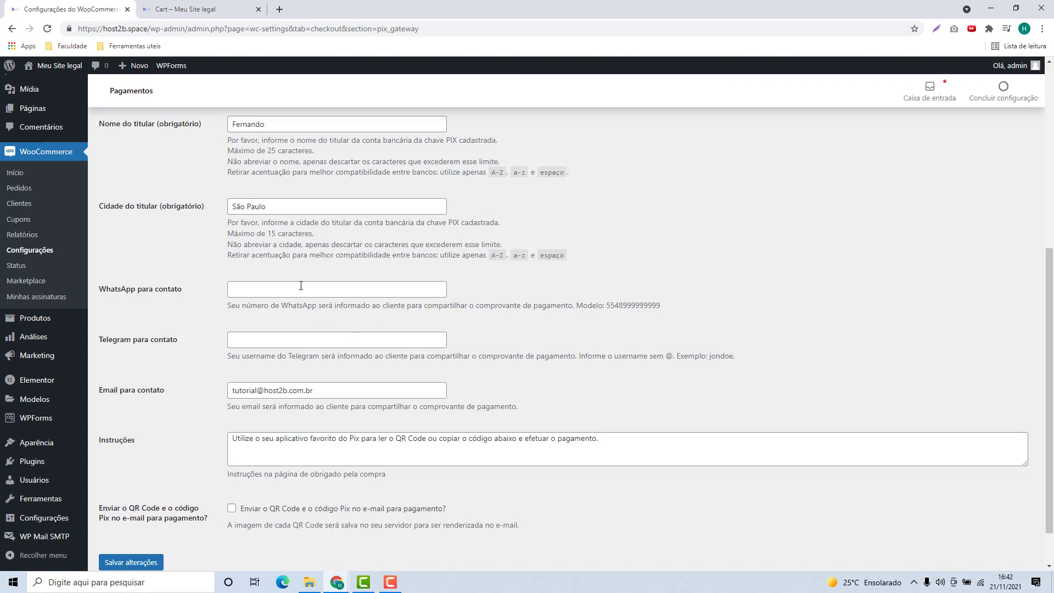
{"action": "left_click", "coordinate": [283, 286]}
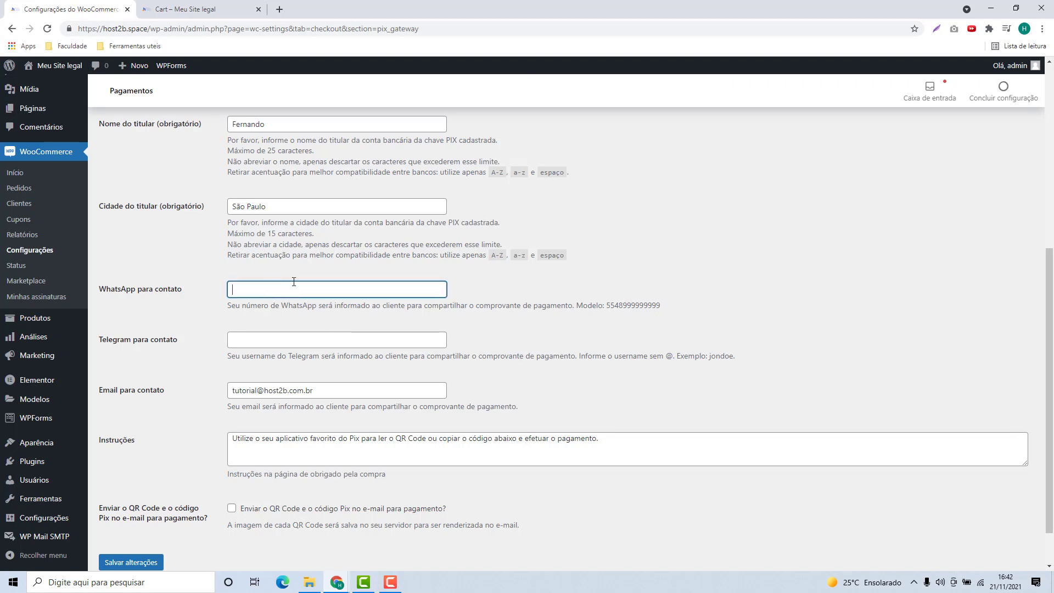
{"action": "left_click", "coordinate": [254, 337]}
{"action": "scroll", "coordinate": [255, 338], "scroll_direction": "down", "scroll_amount": 1}
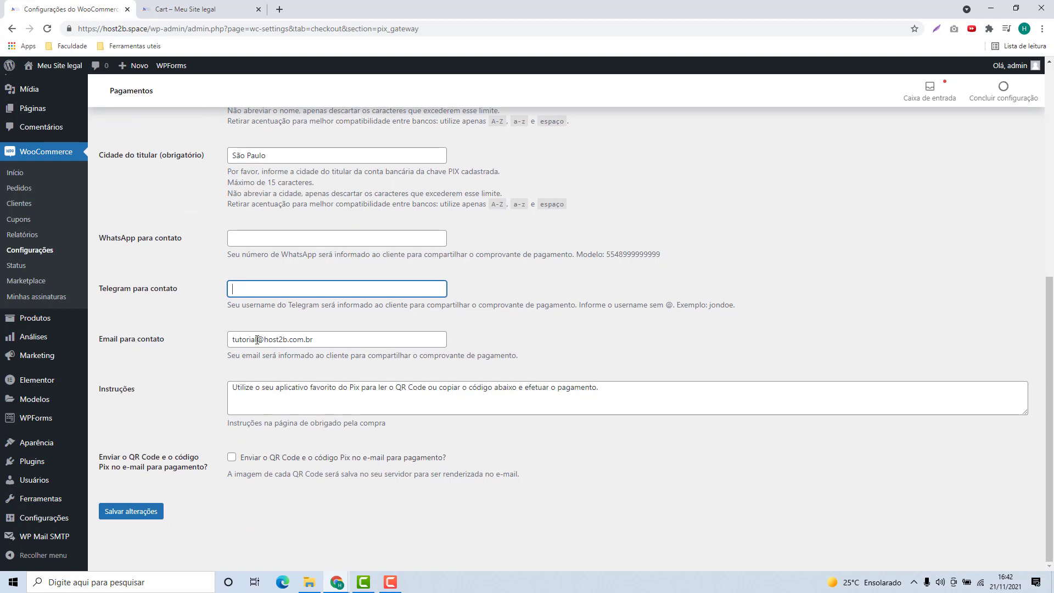
{"action": "left_click_drag", "start_coordinate": [236, 339], "coordinate": [385, 356]}
{"action": "left_click", "coordinate": [193, 351]}
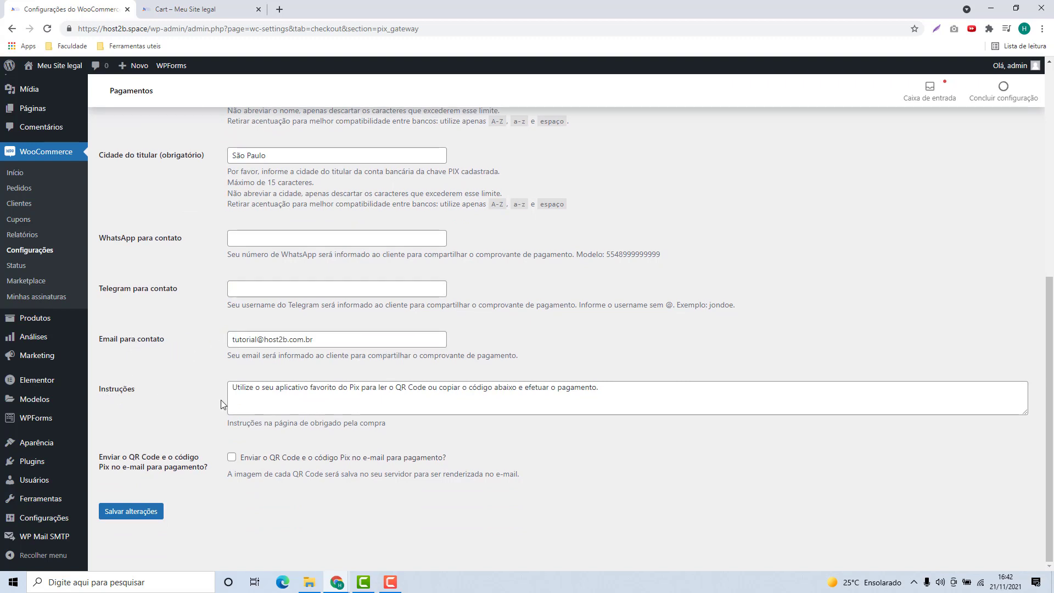
{"action": "left_click_drag", "start_coordinate": [232, 393], "coordinate": [653, 400]}
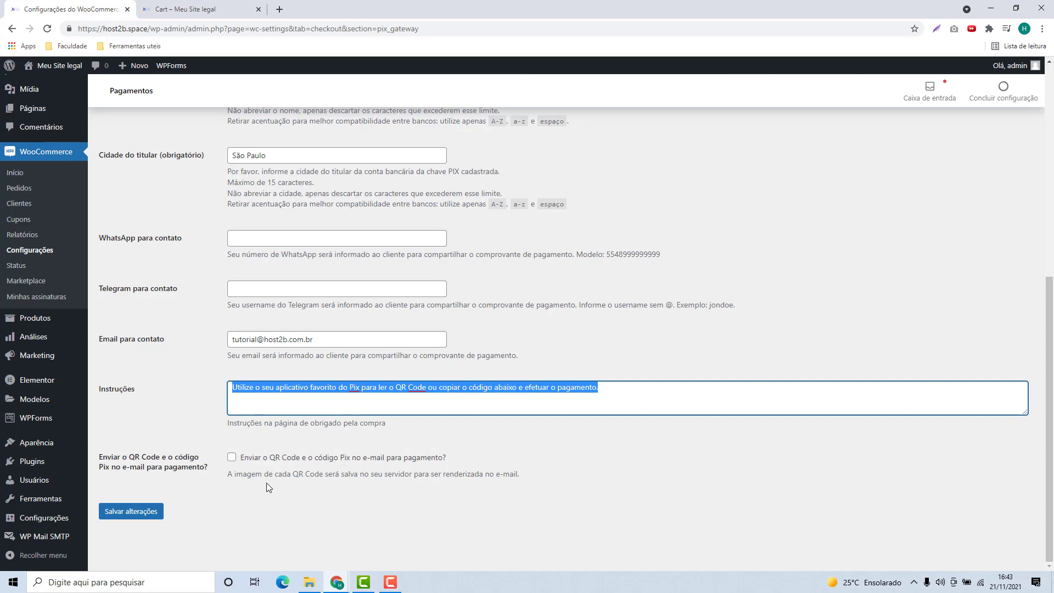
{"action": "left_click", "coordinate": [186, 505]}
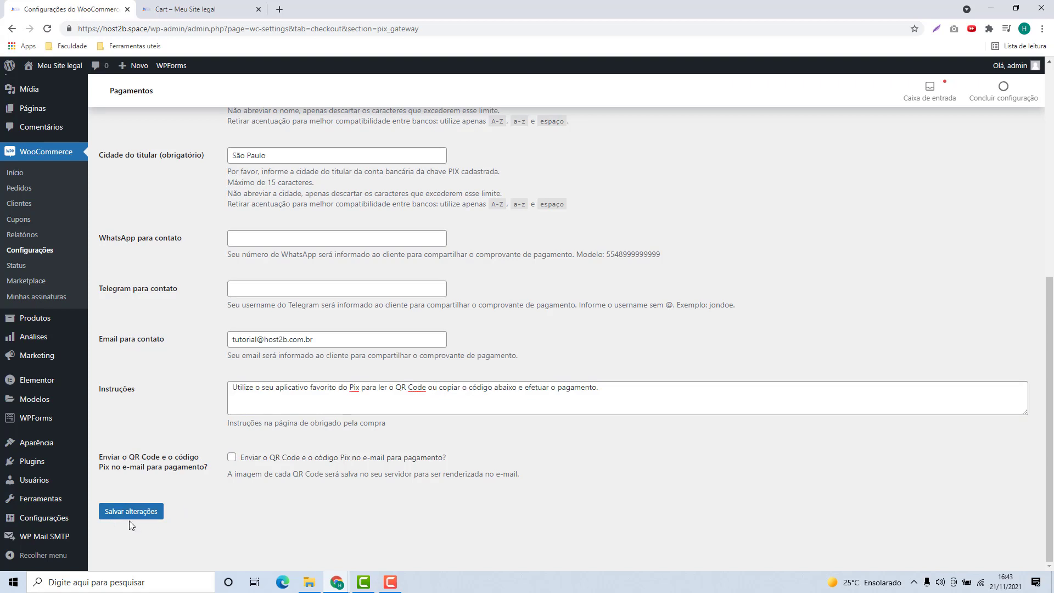
{"action": "left_click", "coordinate": [125, 513]}
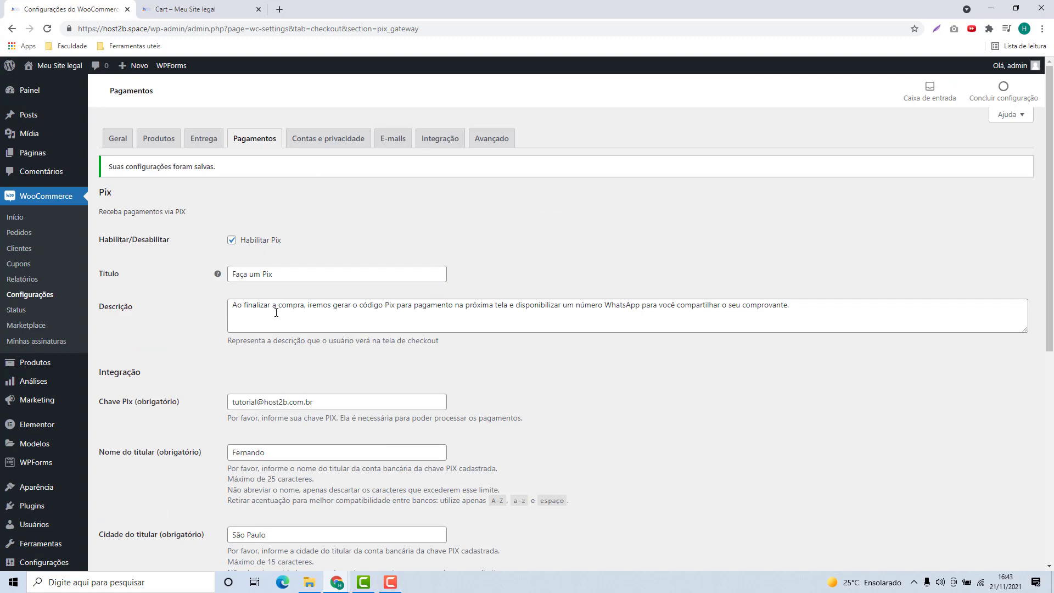
- Go to the store checkout with the Hoodie with Zipper, keeping 'Faça um Pix' as payment
{"action": "left_click", "coordinate": [183, 11]}
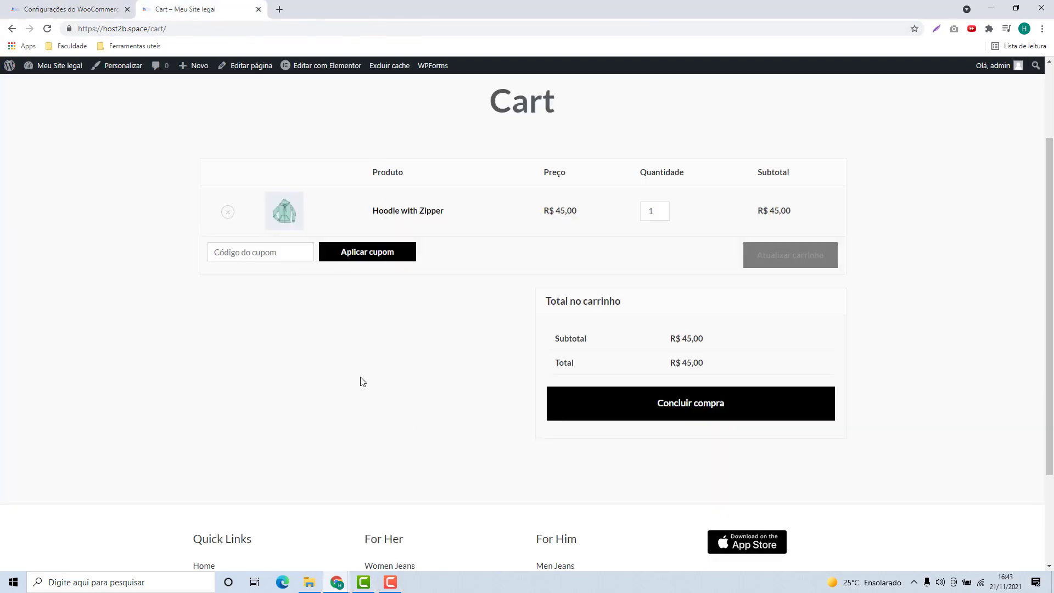
{"action": "scroll", "coordinate": [362, 382], "scroll_direction": "up", "scroll_amount": 2}
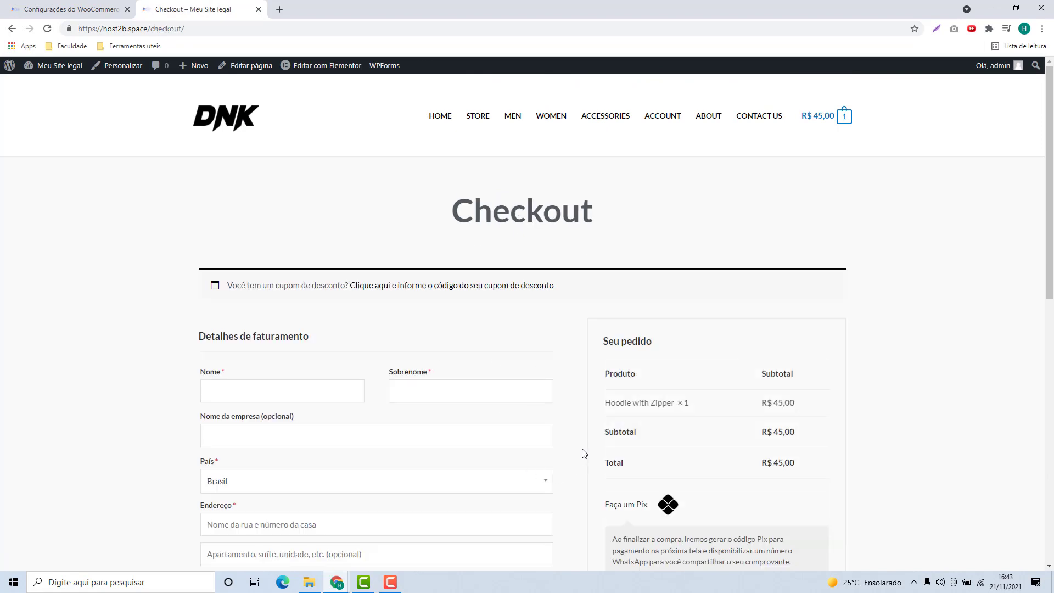
{"action": "scroll", "coordinate": [584, 452], "scroll_direction": "down", "scroll_amount": 3}
{"action": "triple_click", "coordinate": [626, 345]}
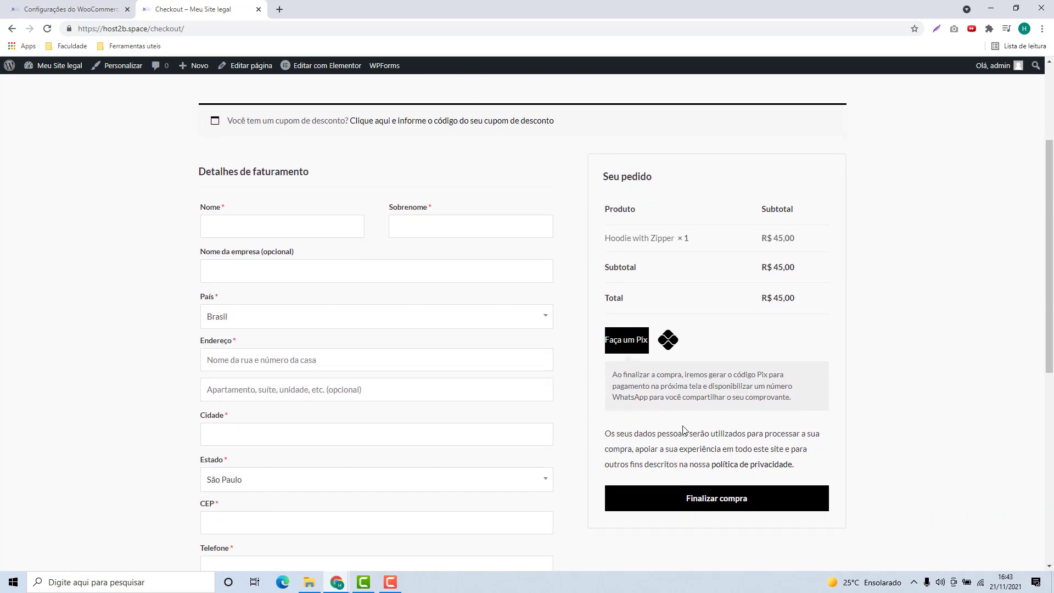
{"action": "left_click", "coordinate": [614, 352]}
{"action": "left_click_drag", "start_coordinate": [619, 354], "coordinate": [724, 314]}
{"action": "left_click", "coordinate": [721, 354]}
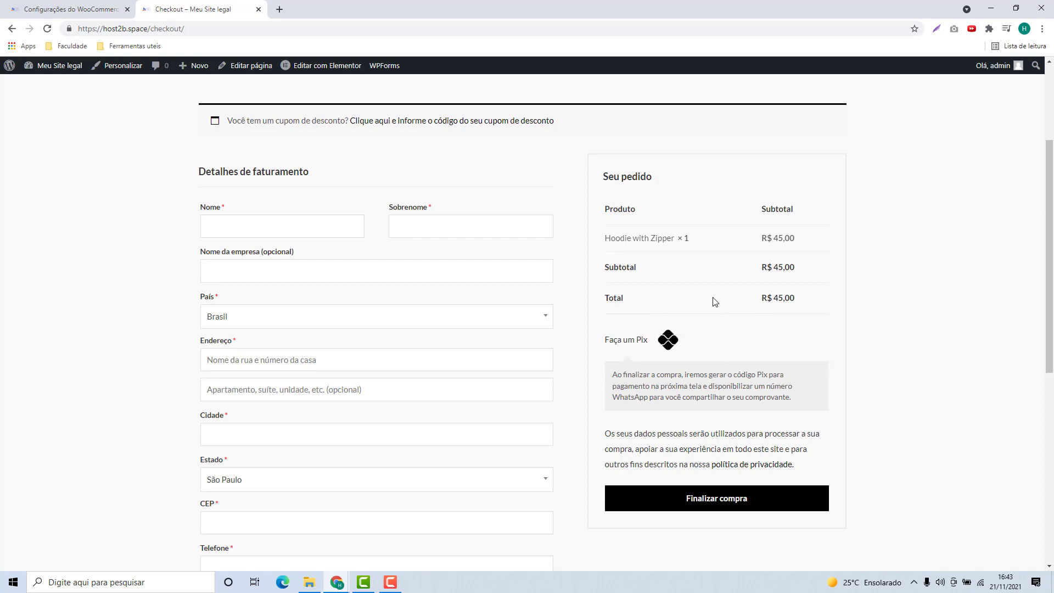
{"action": "triple_click", "coordinate": [615, 343]}
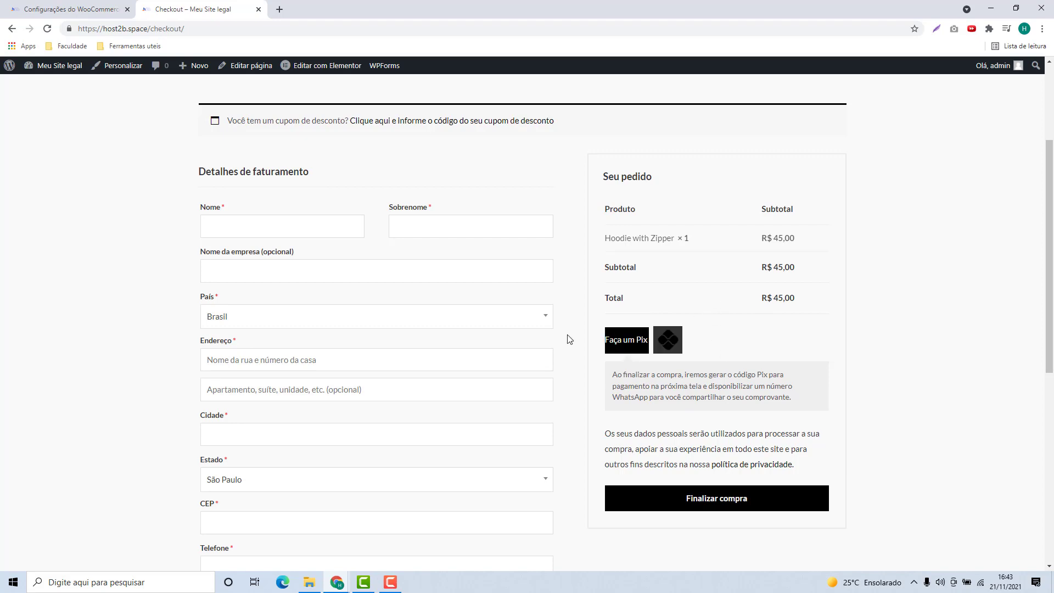
{"action": "scroll", "coordinate": [567, 336], "scroll_direction": "down", "scroll_amount": 4}
{"action": "scroll", "coordinate": [526, 308], "scroll_direction": "up", "scroll_amount": 2}
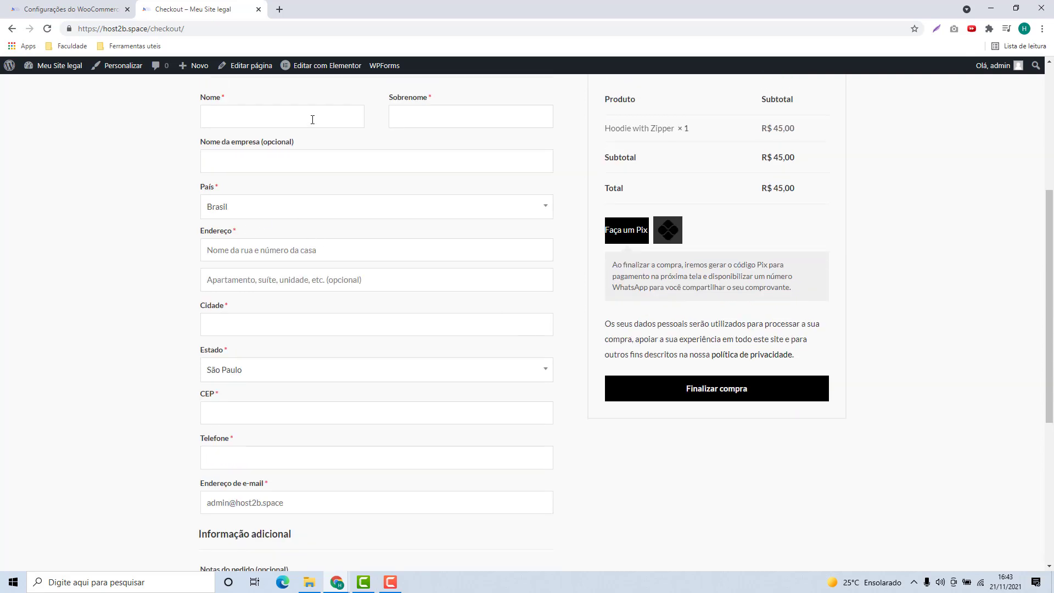
- Autofill the billing details from the saved suggestion and place the R$ 45,00 order
{"action": "left_click", "coordinate": [312, 119]}
{"action": "type", "text": "F"}
{"action": "key", "text": "Down"}
{"action": "key", "text": "Return"}
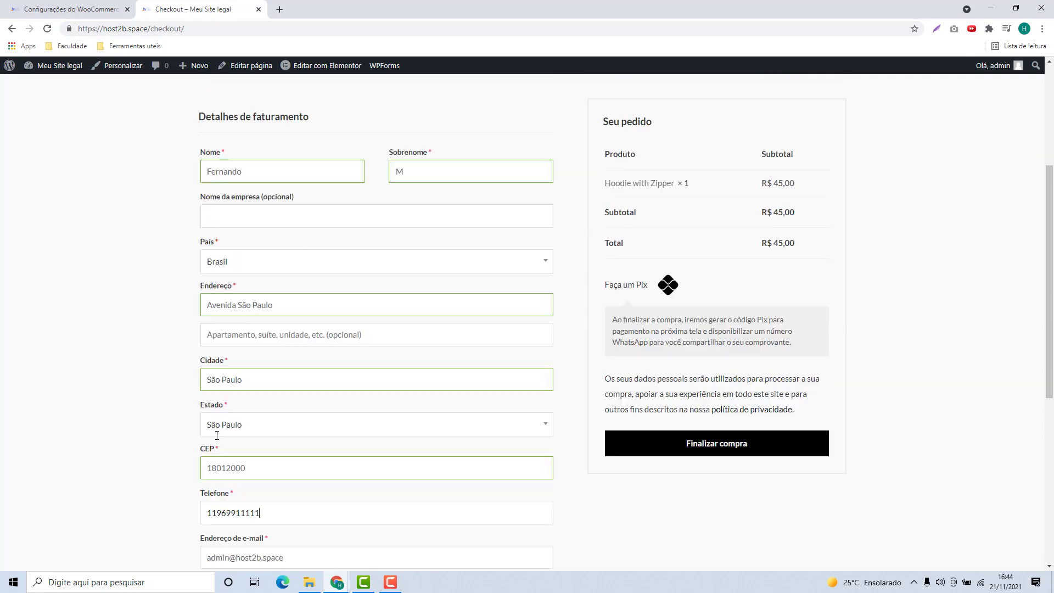
{"action": "scroll", "coordinate": [278, 375], "scroll_direction": "up", "scroll_amount": 3}
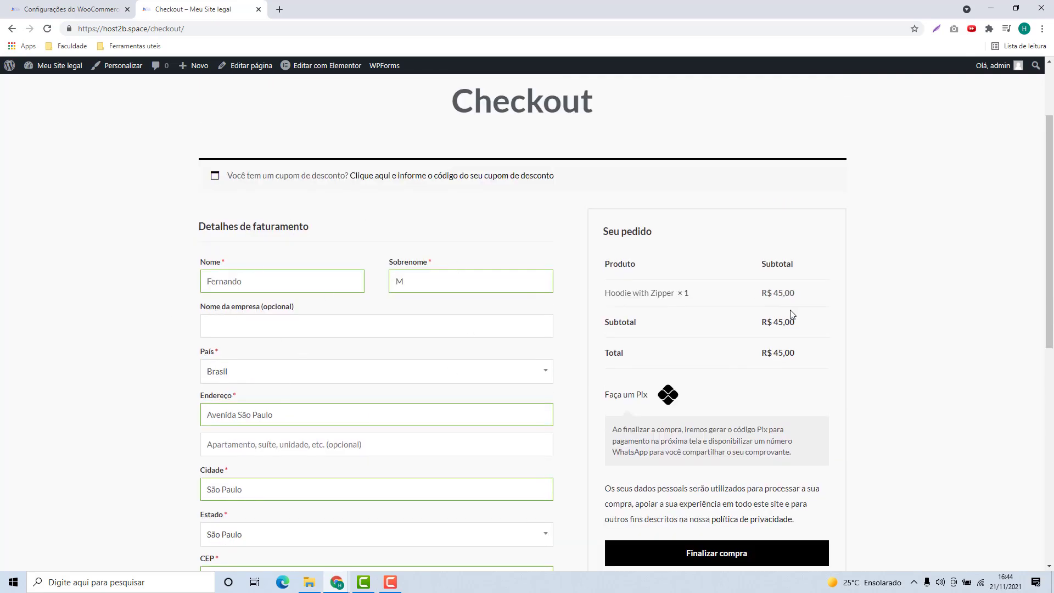
{"action": "scroll", "coordinate": [792, 314], "scroll_direction": "down", "scroll_amount": 1}
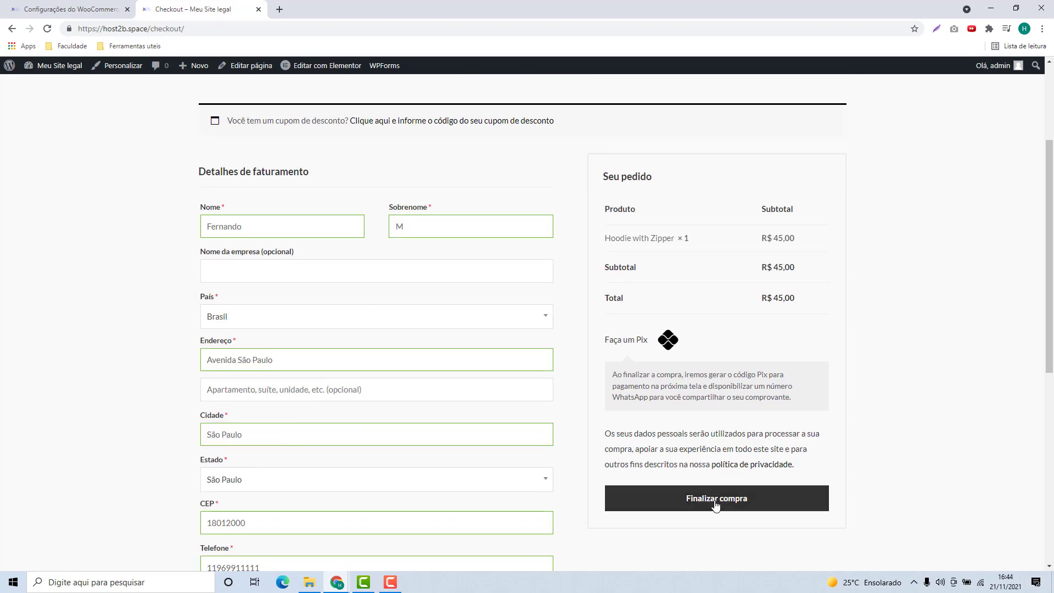
{"action": "left_click", "coordinate": [715, 503]}
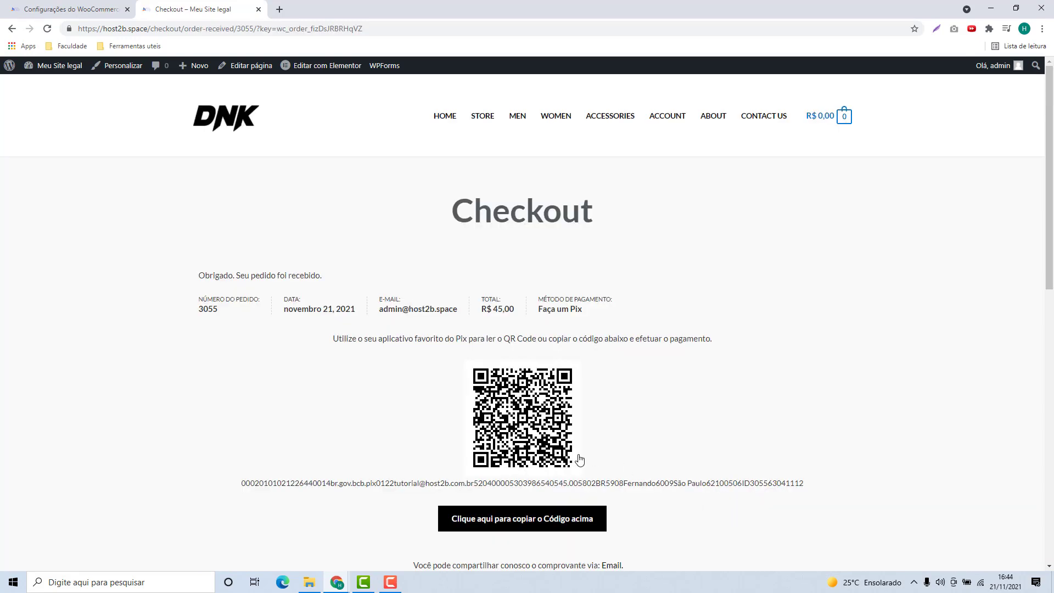
{"action": "scroll", "coordinate": [552, 379], "scroll_direction": "down", "scroll_amount": 5}
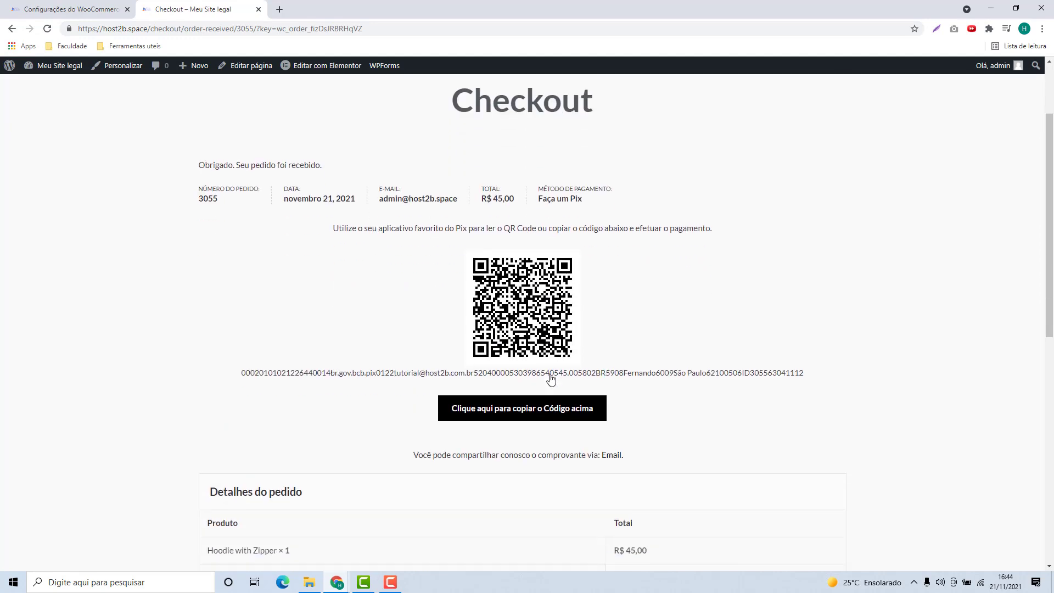
{"action": "scroll", "coordinate": [555, 382], "scroll_direction": "up", "scroll_amount": 4}
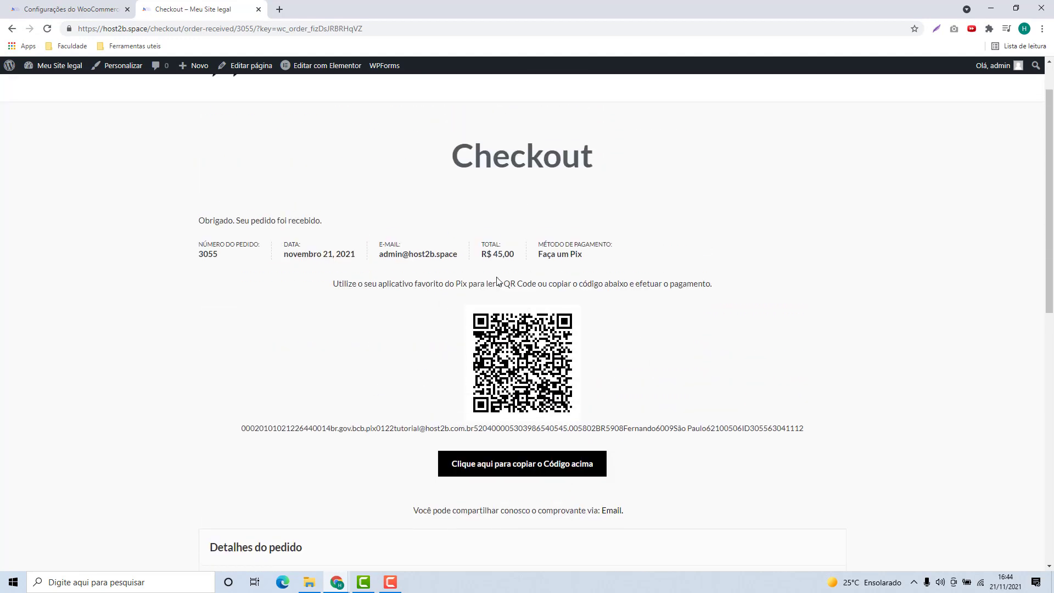
{"action": "left_click_drag", "start_coordinate": [325, 287], "coordinate": [542, 284]}
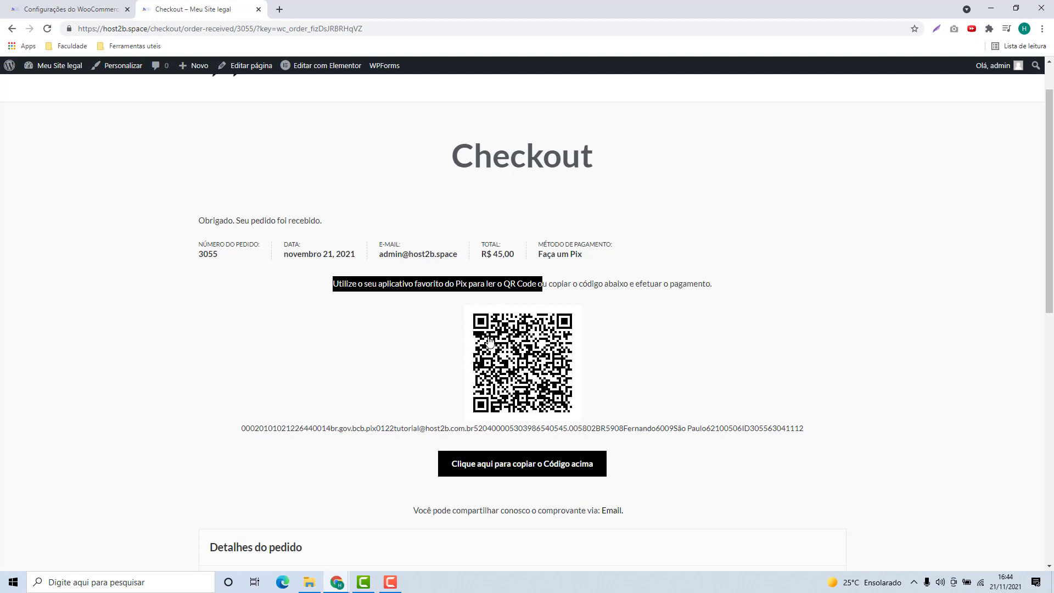
{"action": "scroll", "coordinate": [265, 377], "scroll_direction": "down", "scroll_amount": 1}
{"action": "left_click_drag", "start_coordinate": [244, 373], "coordinate": [800, 379]}
{"action": "double_click", "coordinate": [711, 383]}
{"action": "triple_click", "coordinate": [714, 373]}
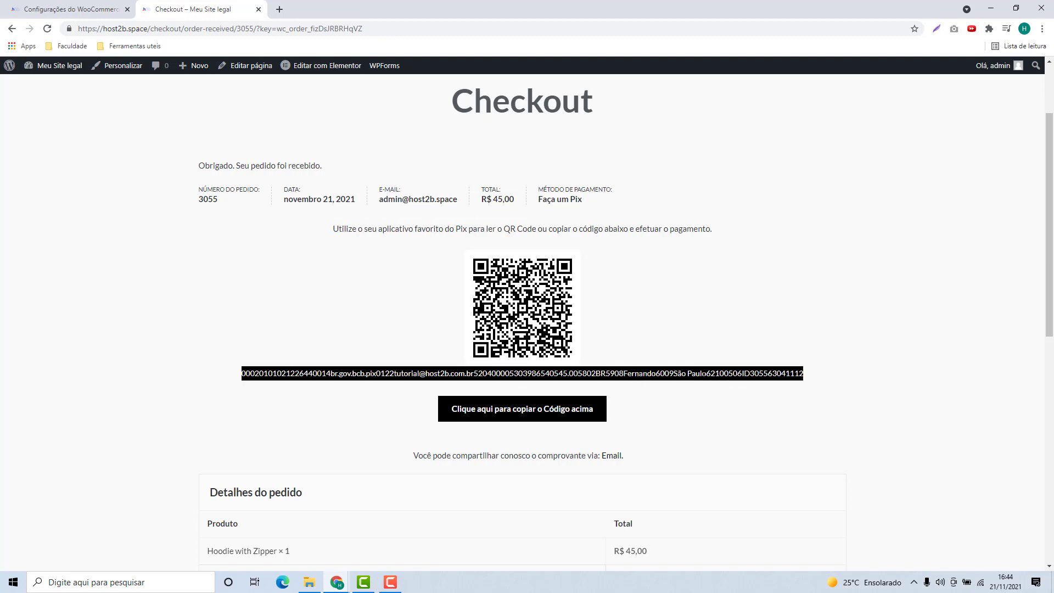
{"action": "scroll", "coordinate": [607, 373], "scroll_direction": "down", "scroll_amount": 1}
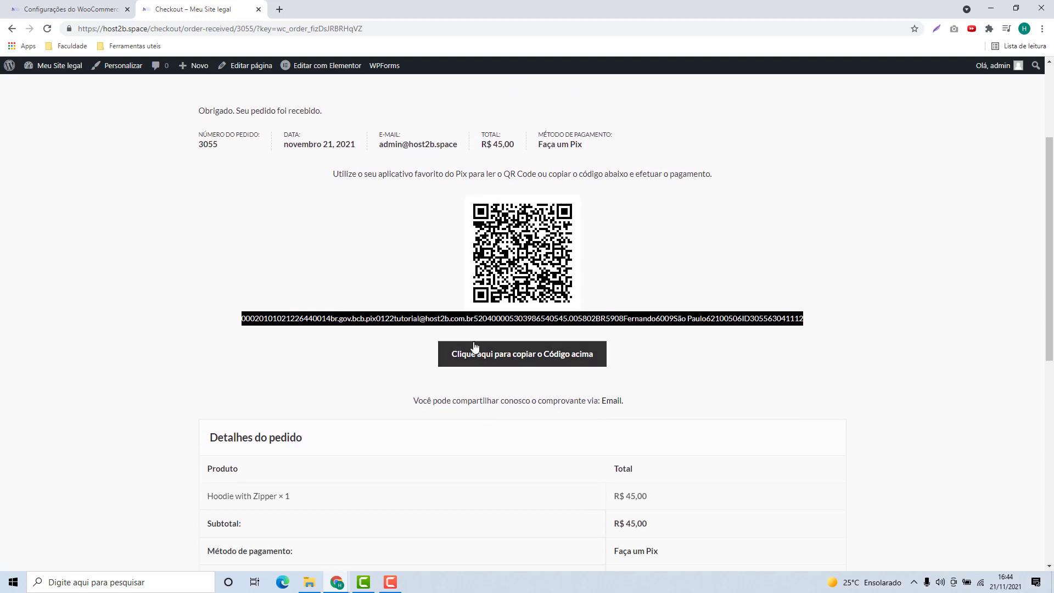
{"action": "scroll", "coordinate": [524, 282], "scroll_direction": "down", "scroll_amount": 1}
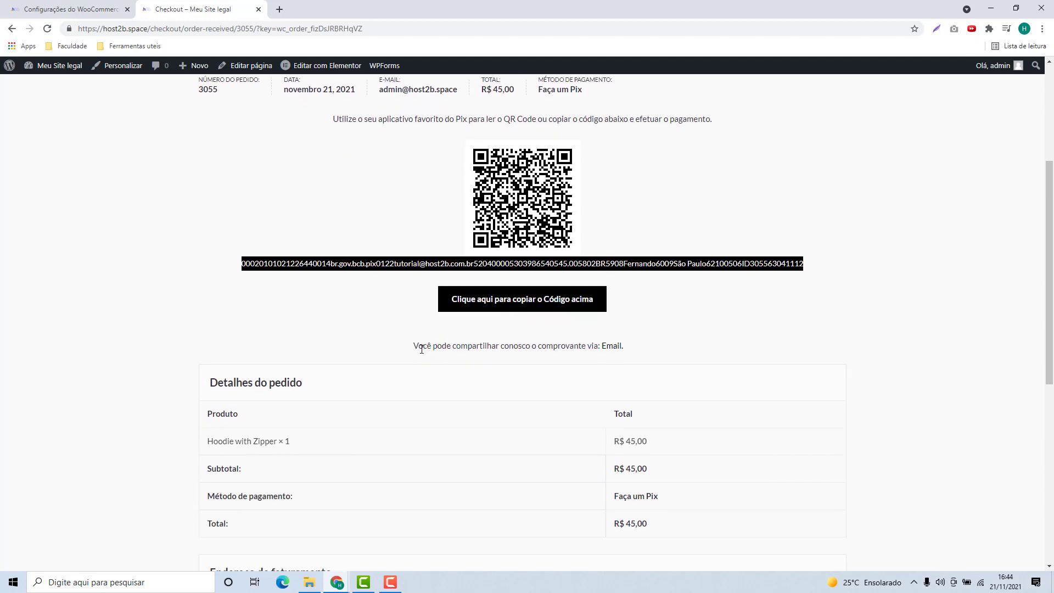
{"action": "left_click_drag", "start_coordinate": [411, 350], "coordinate": [546, 347]}
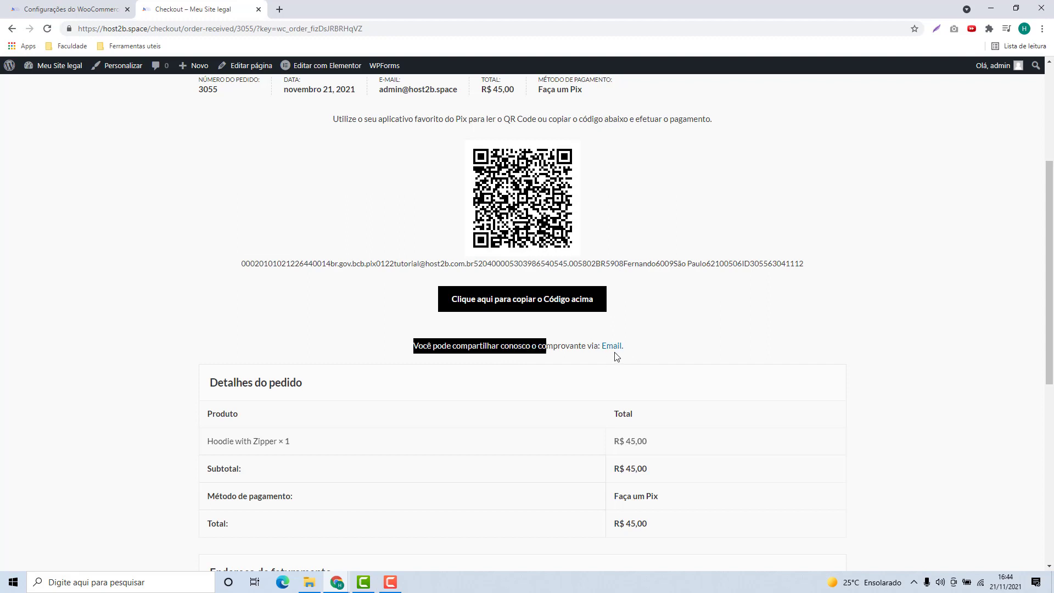
{"action": "scroll", "coordinate": [326, 358], "scroll_direction": "down", "scroll_amount": 2}
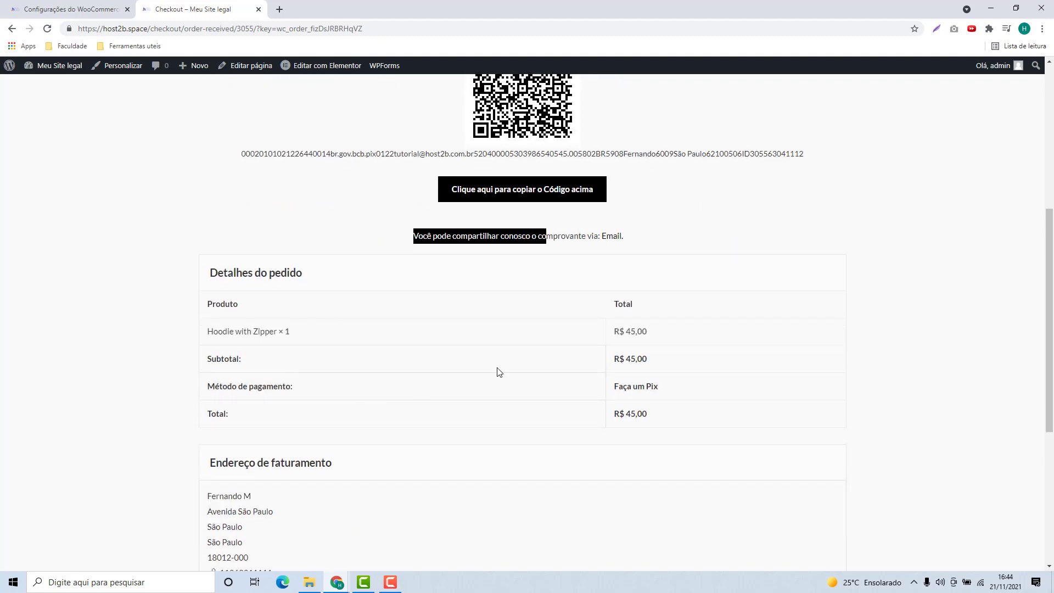
{"action": "left_click_drag", "start_coordinate": [223, 282], "coordinate": [301, 284]}
{"action": "scroll", "coordinate": [234, 427], "scroll_direction": "down", "scroll_amount": 1}
{"action": "left_click_drag", "start_coordinate": [216, 406], "coordinate": [331, 404]}
{"action": "scroll", "coordinate": [331, 404], "scroll_direction": "down", "scroll_amount": 3}
{"action": "scroll", "coordinate": [346, 403], "scroll_direction": "up", "scroll_amount": 10}
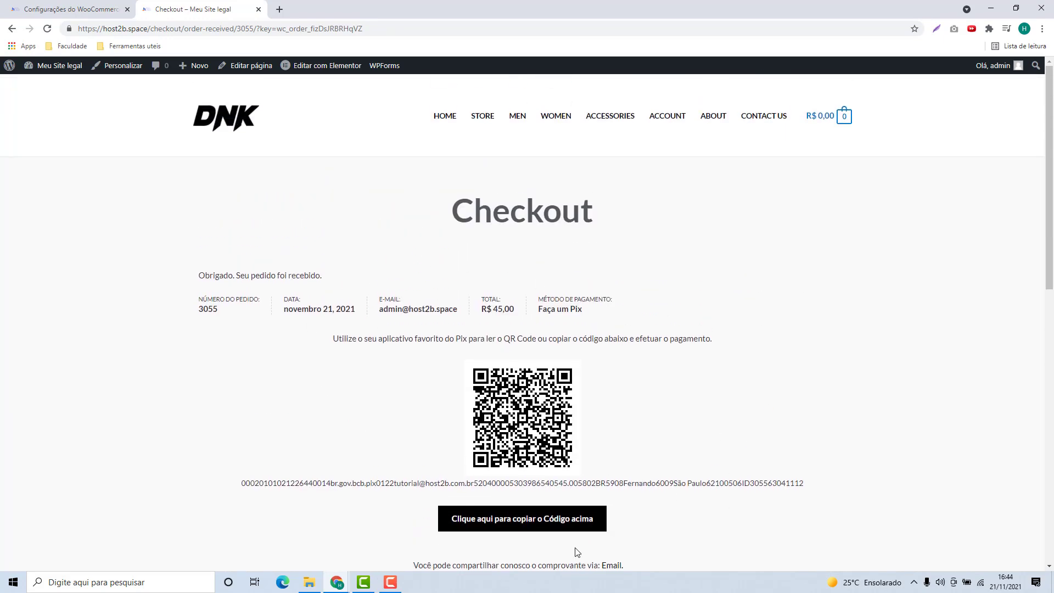
{"action": "scroll", "coordinate": [607, 405], "scroll_direction": "down", "scroll_amount": 2}
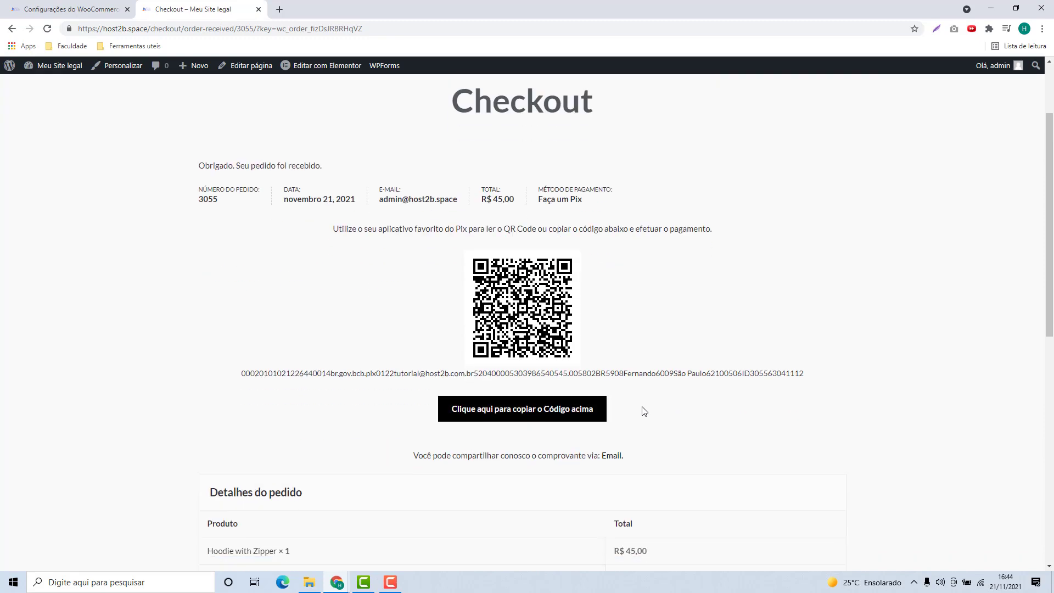
{"action": "scroll", "coordinate": [723, 413], "scroll_direction": "up", "scroll_amount": 2}
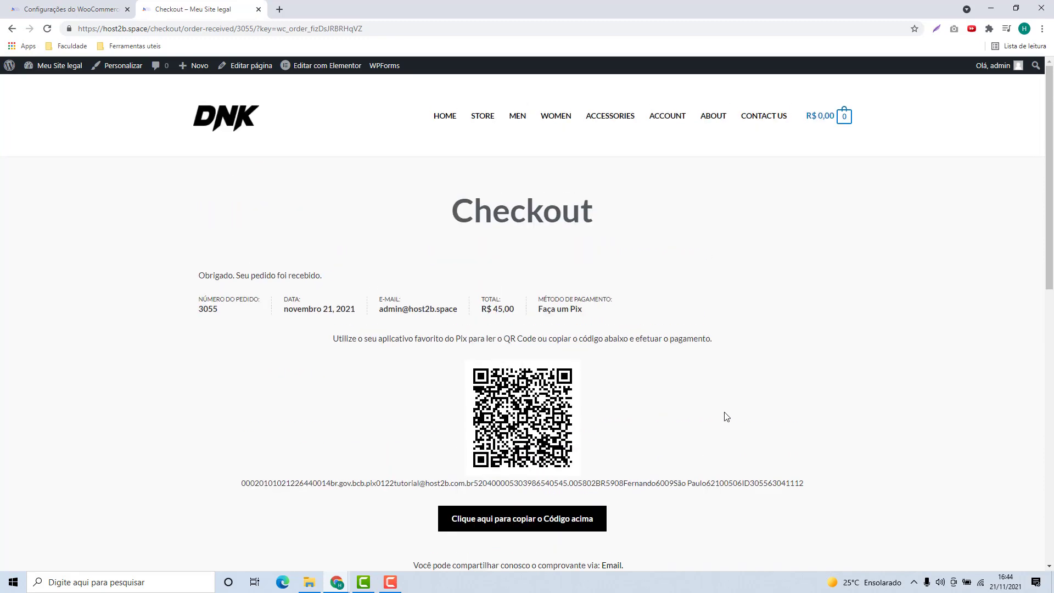